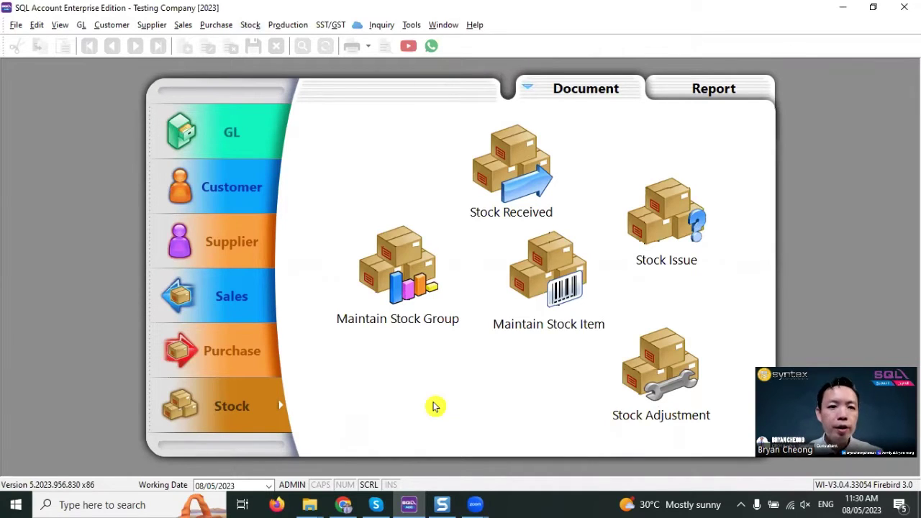
Step: Load the stock physical worksheet for all items and preview its Level 1 report as at 08/05/2023
left_click(243, 27)
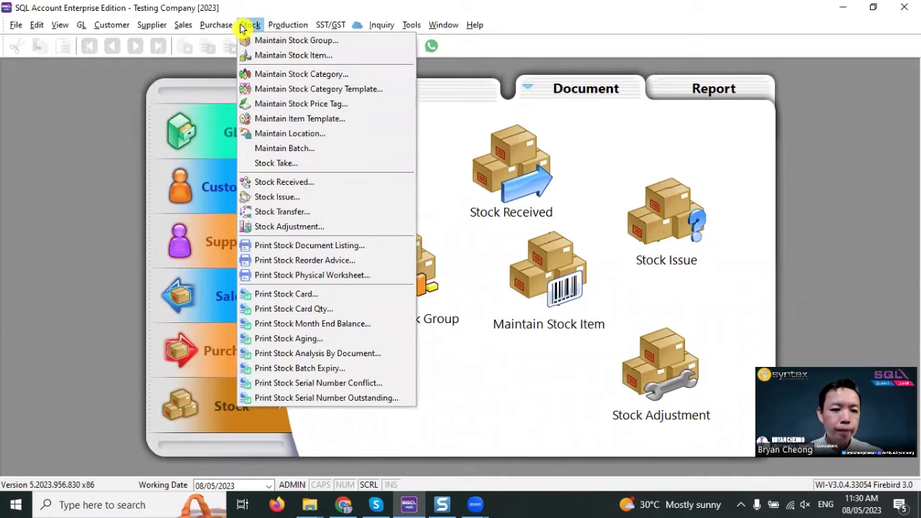
left_click(308, 276)
left_click(572, 301)
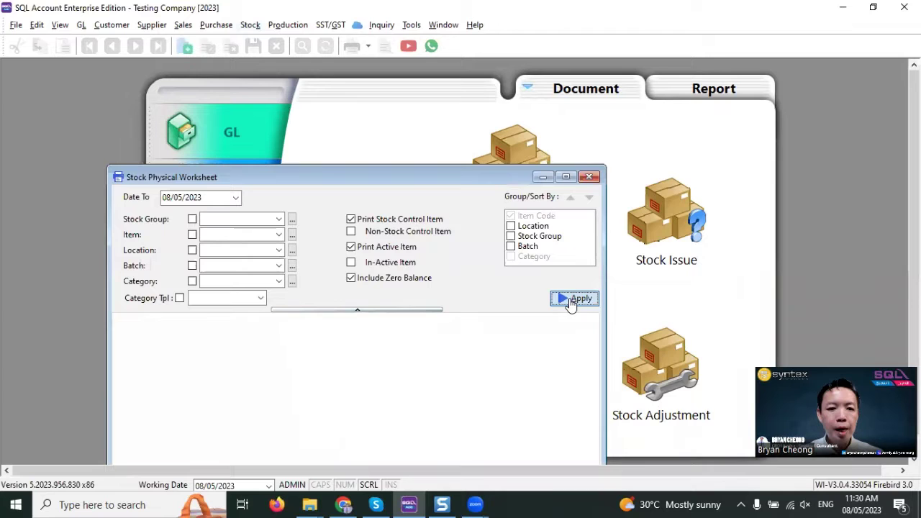
left_click_drag(487, 180, 522, 99)
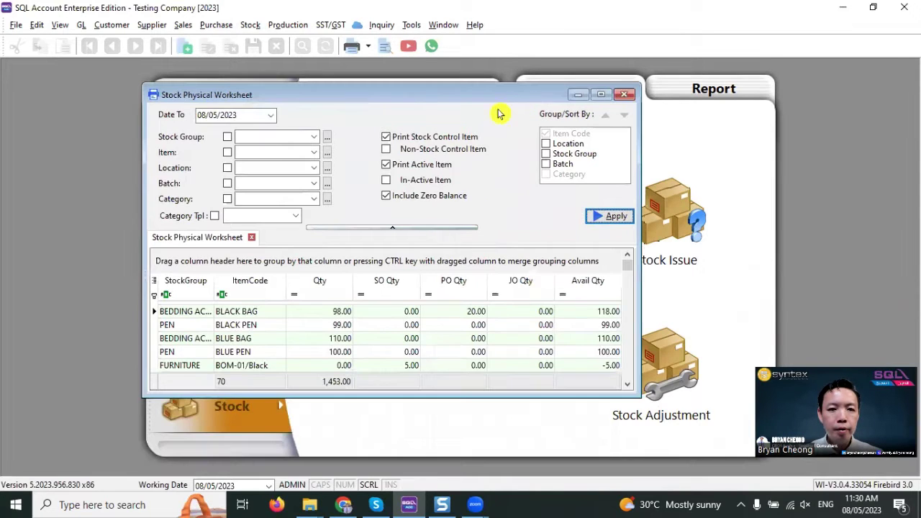
left_click(384, 47)
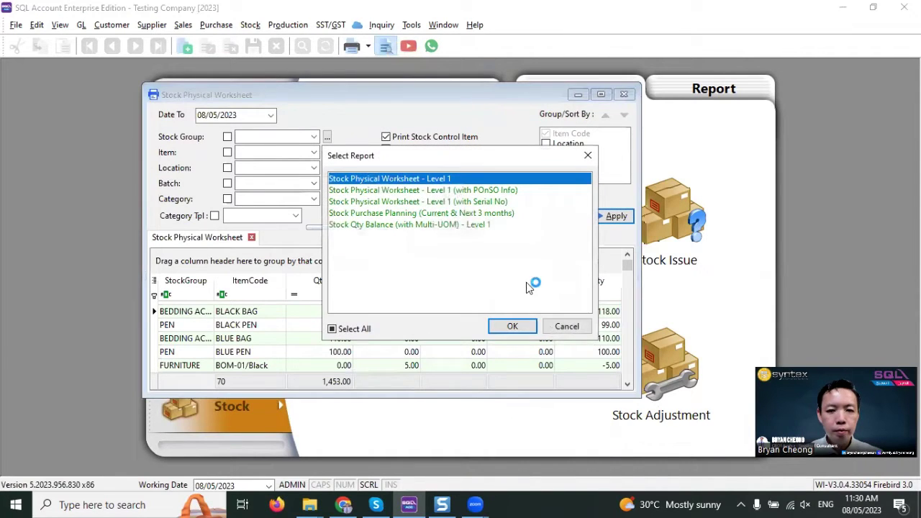
left_click(513, 327)
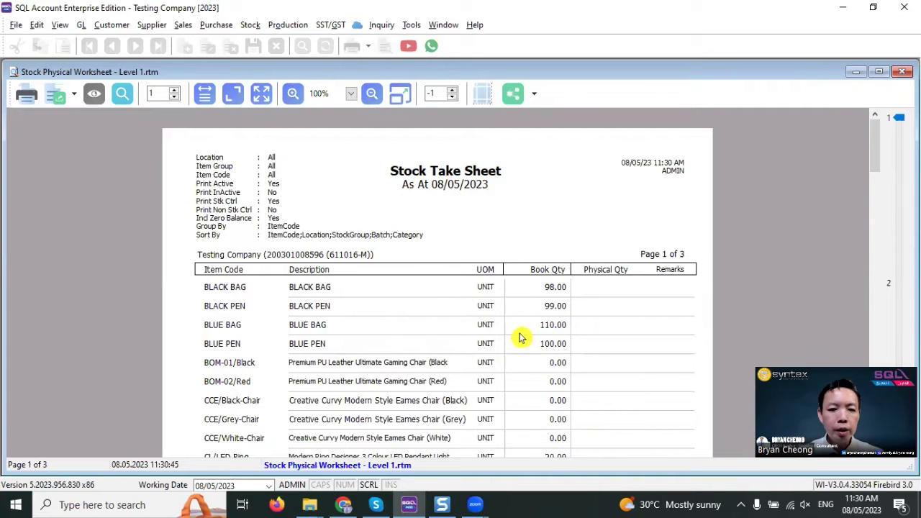
Step: Scroll through the Stock Take Sheet's Book Qty and Physical Qty columns, then close the preview
scroll(521, 338, "down", 2)
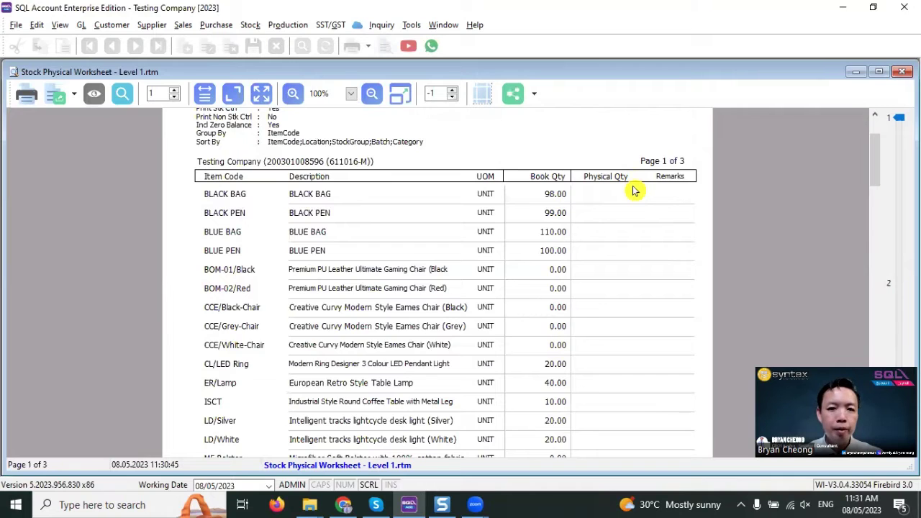
key("Escape")
left_click(250, 24)
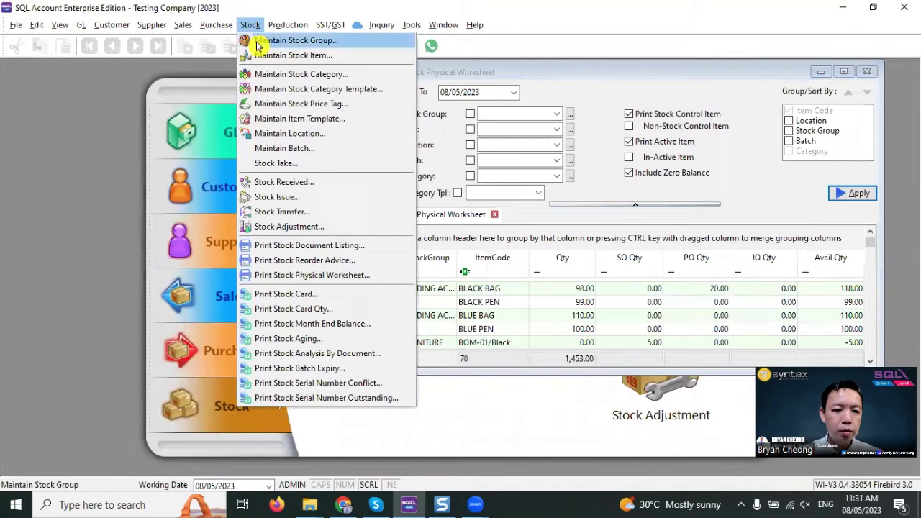
Step: Create a new stock adjustment with Book Qty before Qty and Physical Qty after it
left_click(290, 229)
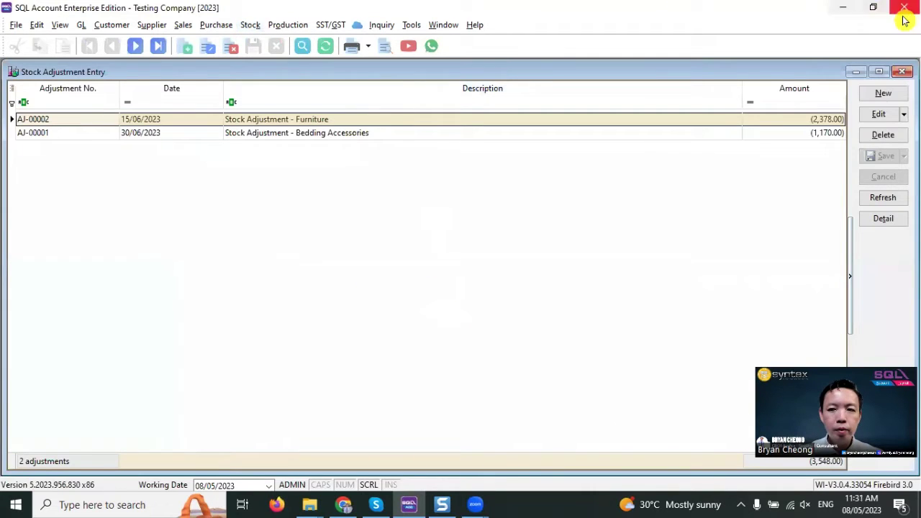
left_click(881, 93)
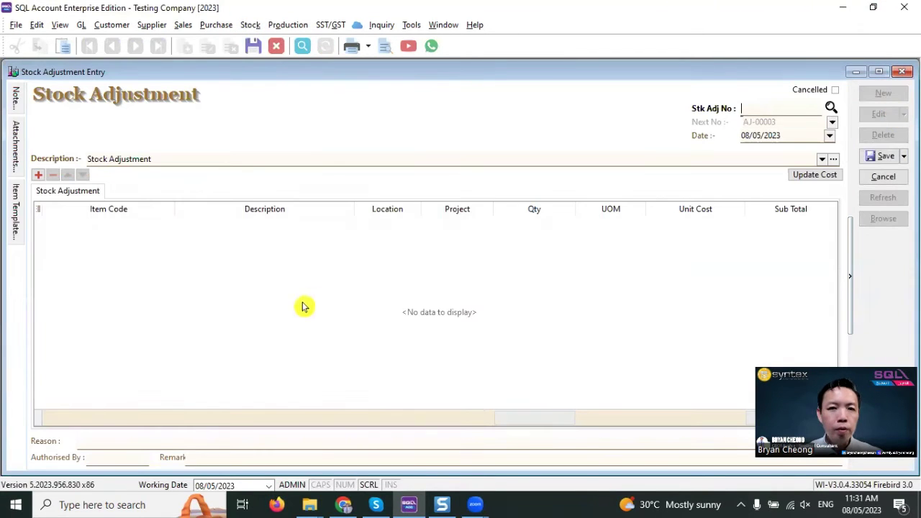
right_click(453, 212)
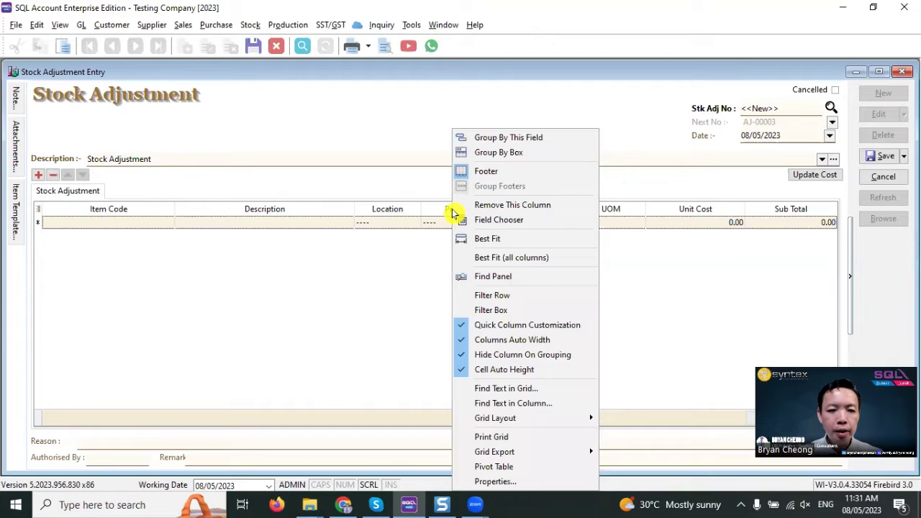
left_click(475, 218)
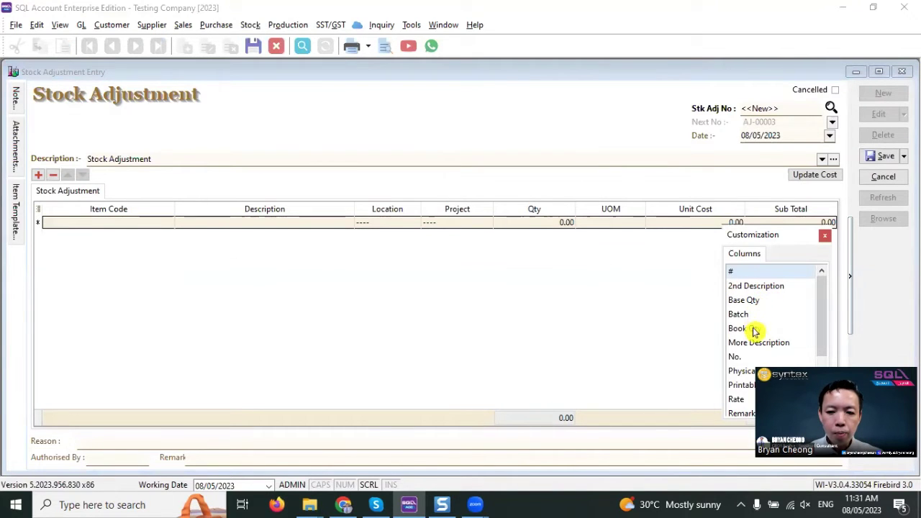
left_click_drag(754, 328, 494, 208)
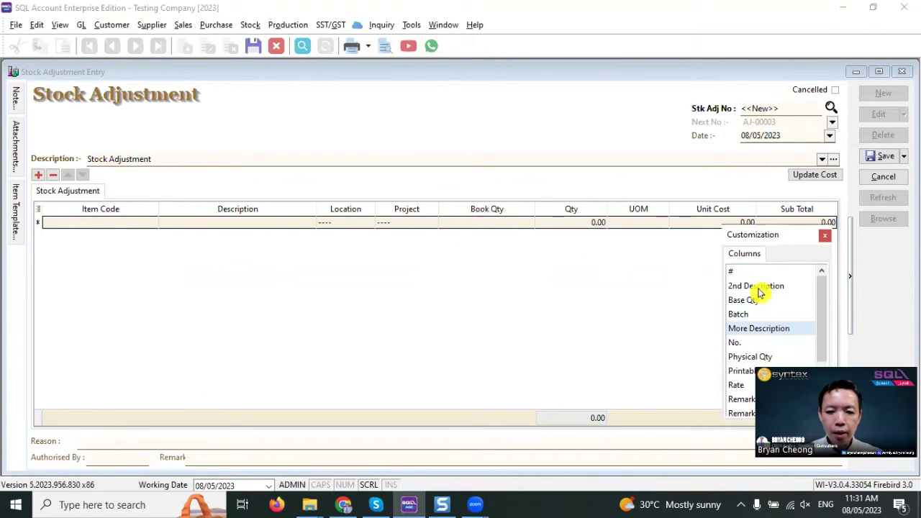
left_click(749, 359)
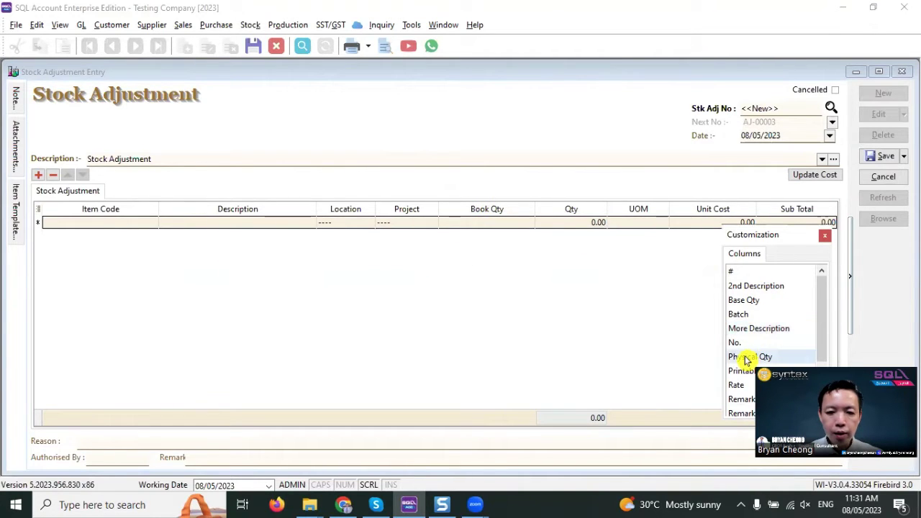
left_click_drag(746, 359, 590, 210)
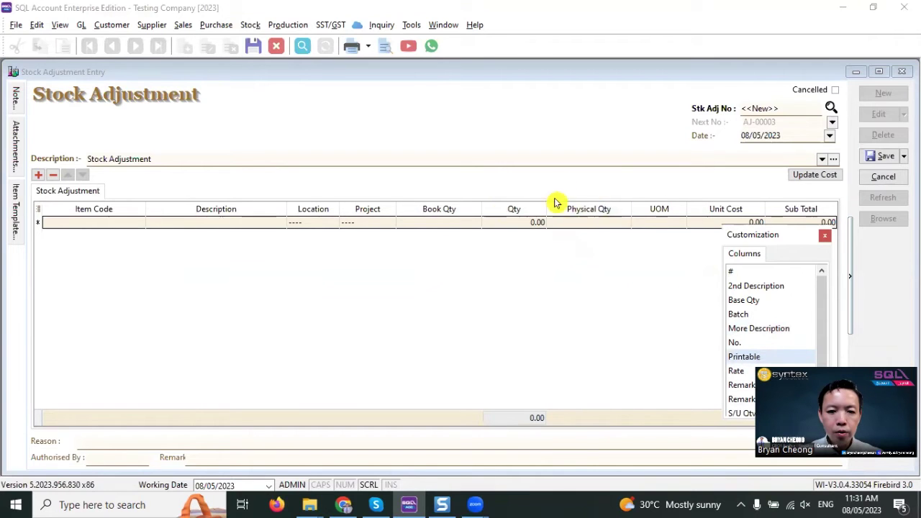
left_click(824, 236)
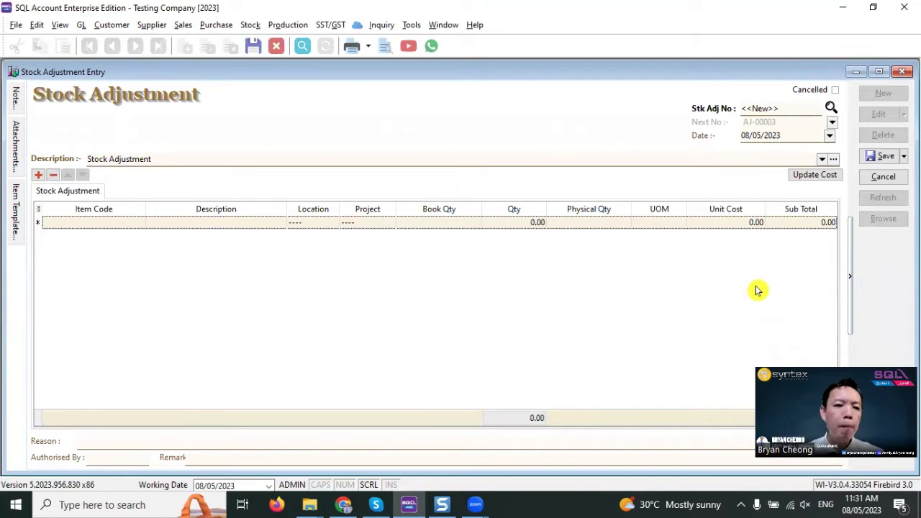
Step: Add a BLACK PEN line with quantity -1, then delete it so the grid is empty
left_click(119, 224)
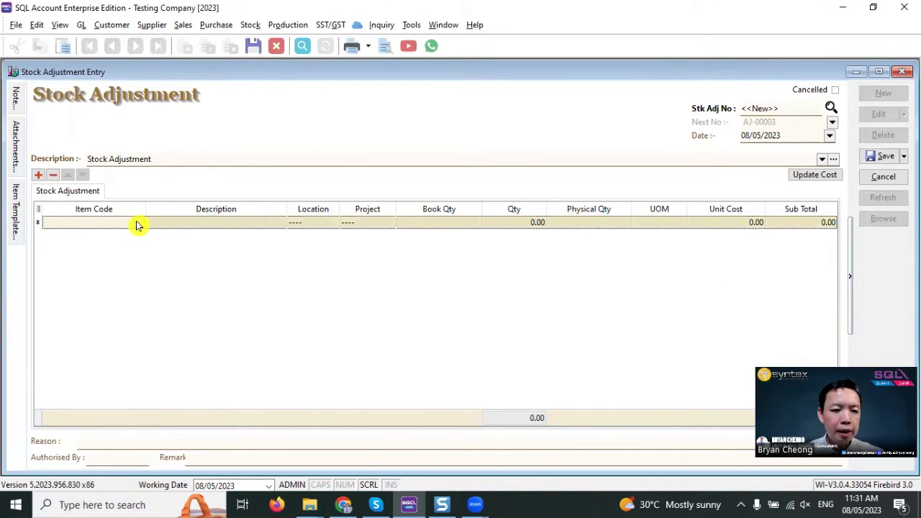
left_click(137, 226)
left_click(160, 264)
left_click(519, 226)
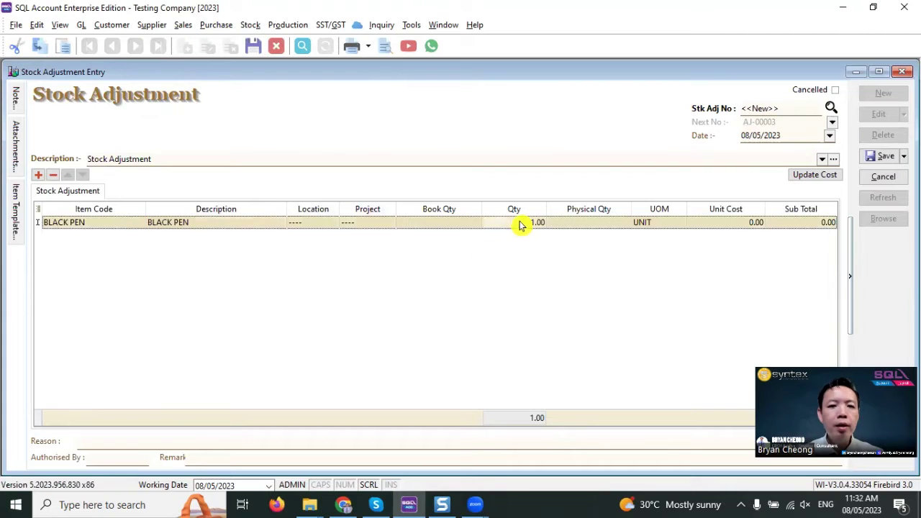
left_click(520, 224)
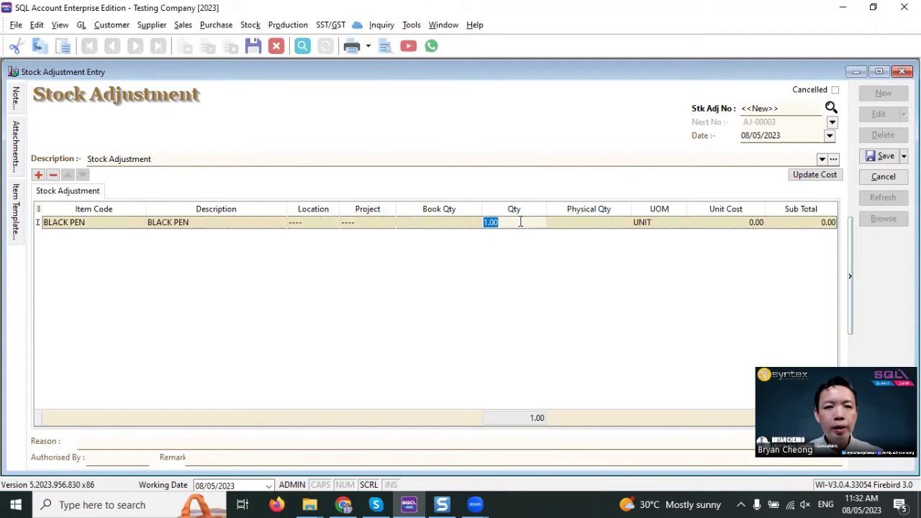
type("-1")
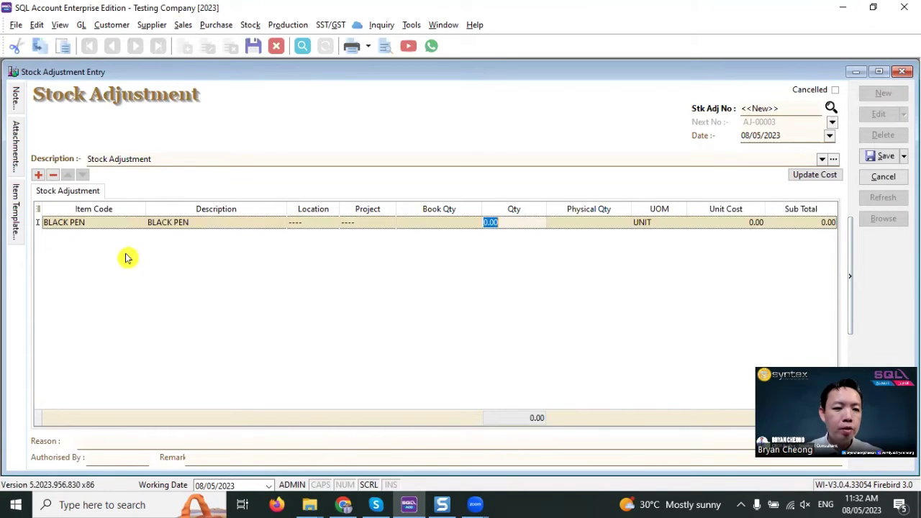
left_click(119, 223)
left_click(52, 175)
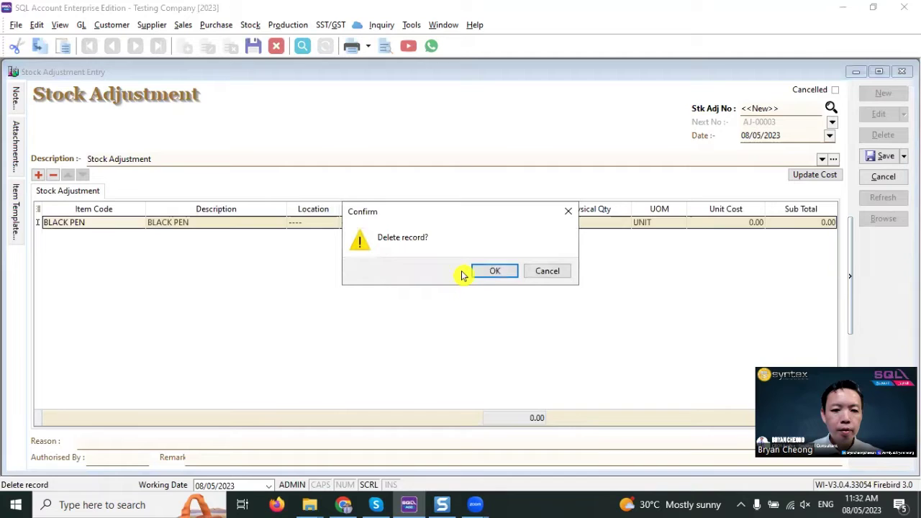
left_click(475, 272)
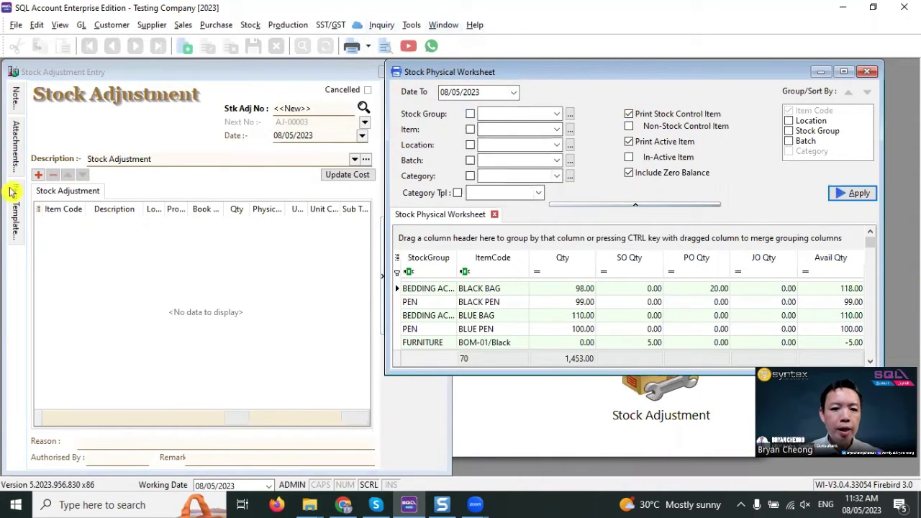
Step: Copy every worksheet row into the adjustment grid and maximize the entry window, scrolled to the top
left_click(432, 303)
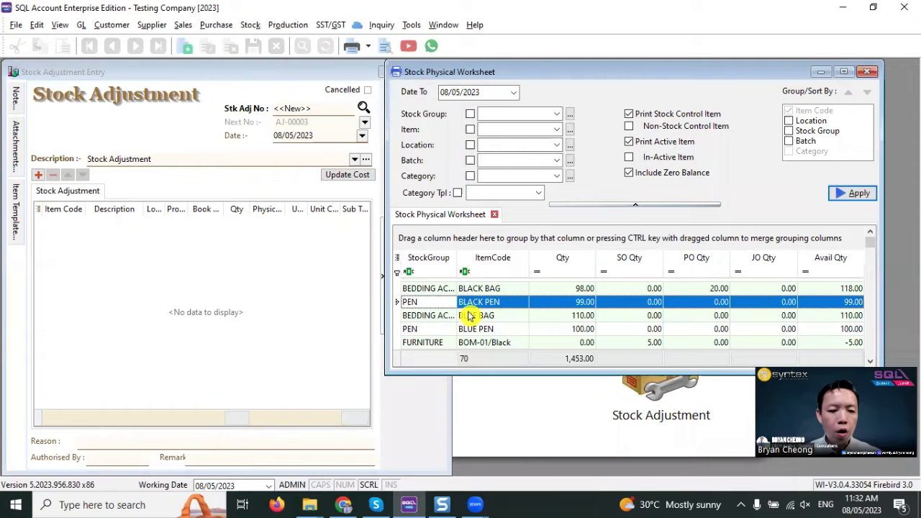
key("ctrl+a")
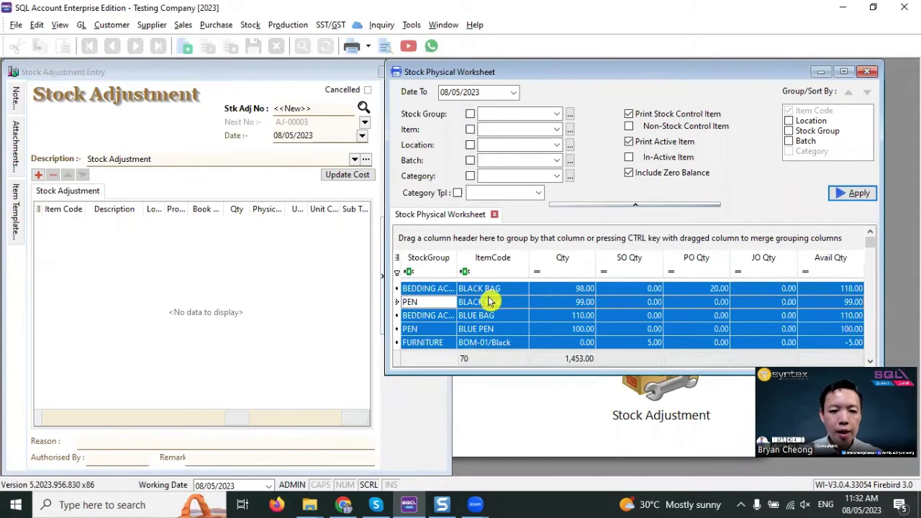
key("Right")
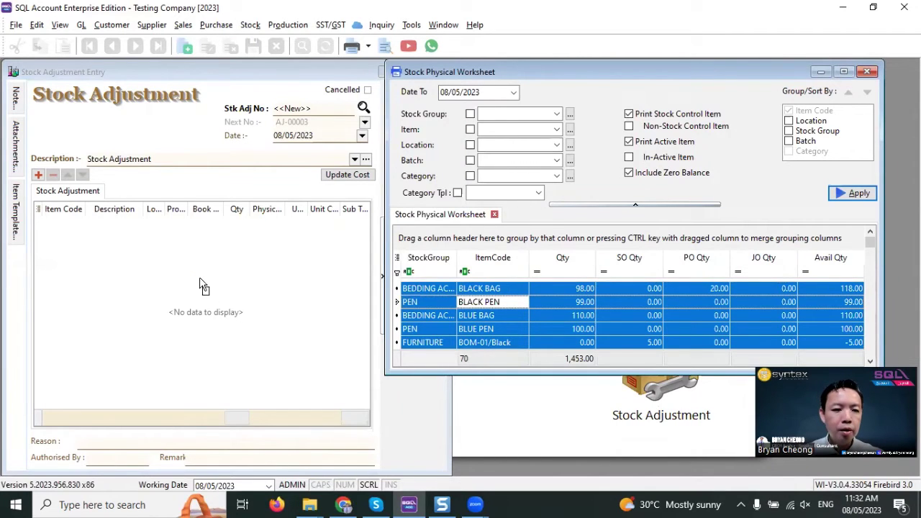
left_click_drag(200, 283, 201, 284)
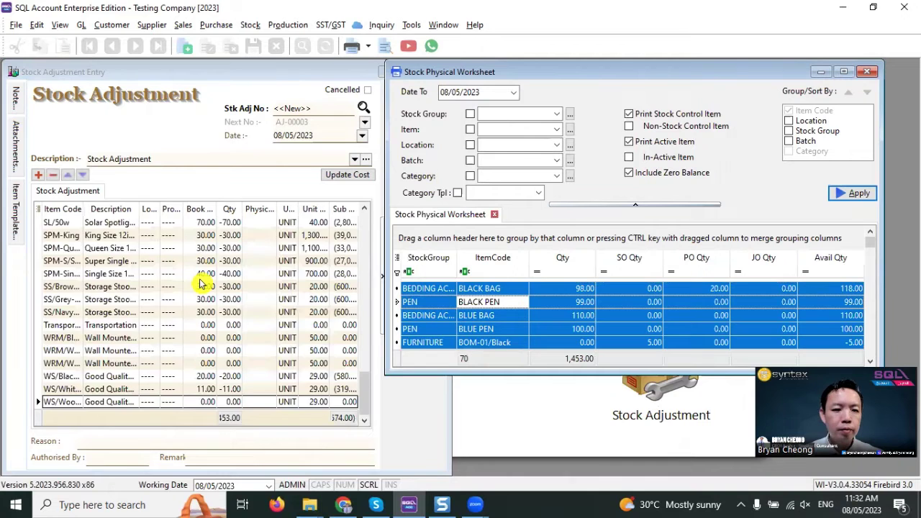
left_click(313, 77)
double_click(313, 78)
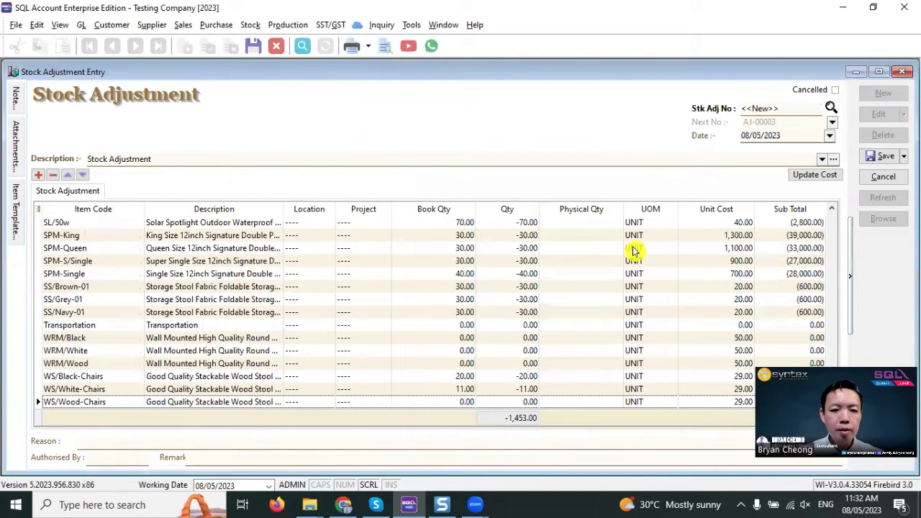
scroll(575, 288, "up", 5)
scroll(603, 284, "up", 10)
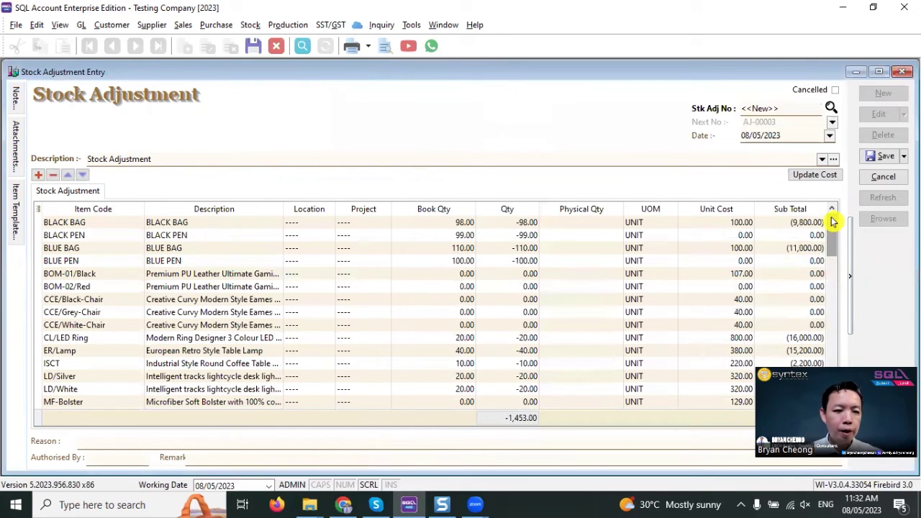
Step: Enter 95 as BLACK BAG's physical quantity and save the adjustment as AJ-00003
left_click(308, 232)
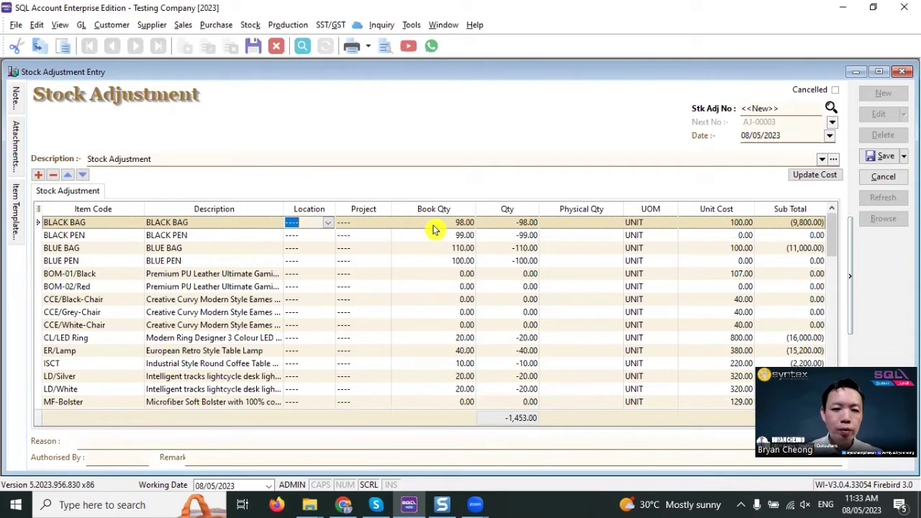
left_click(582, 223)
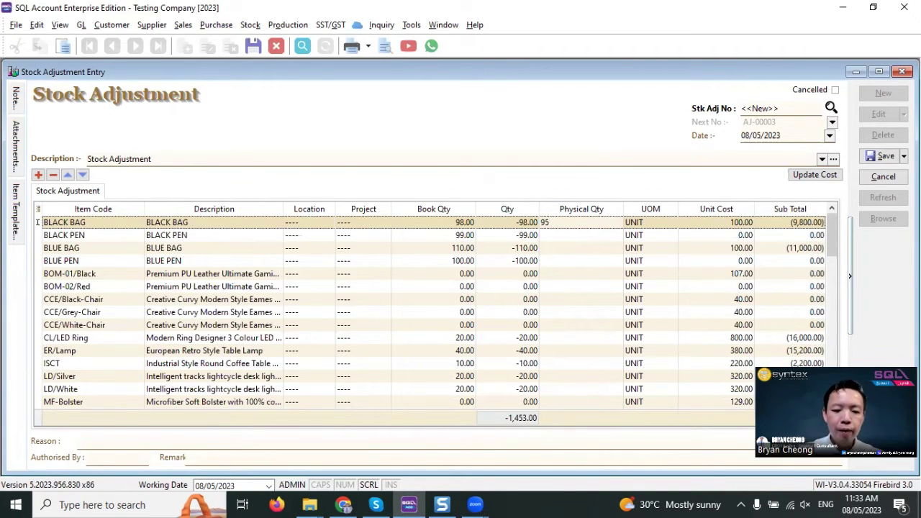
type("95")
key("Tab")
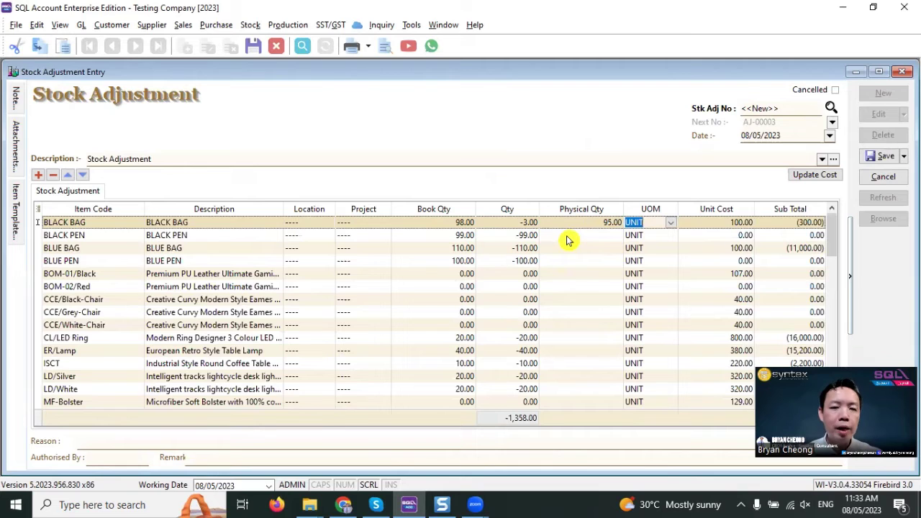
left_click_drag(565, 240, 590, 337)
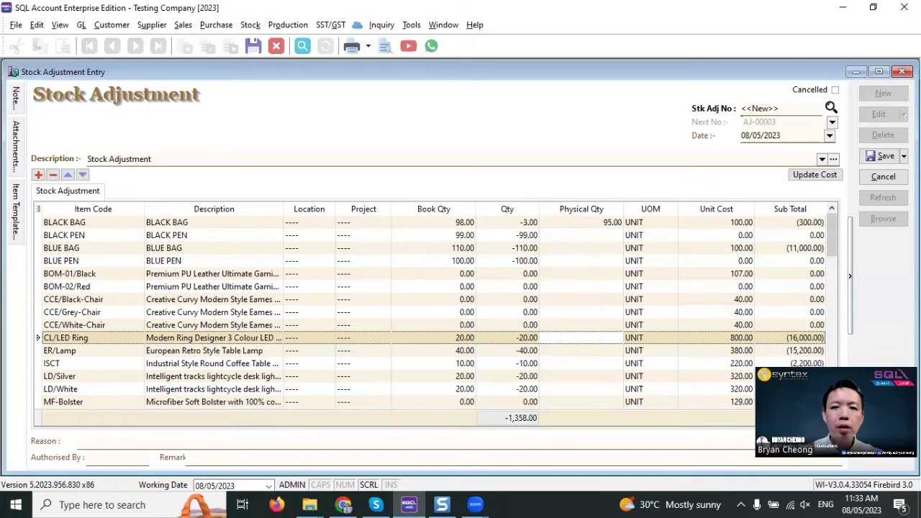
left_click(883, 156)
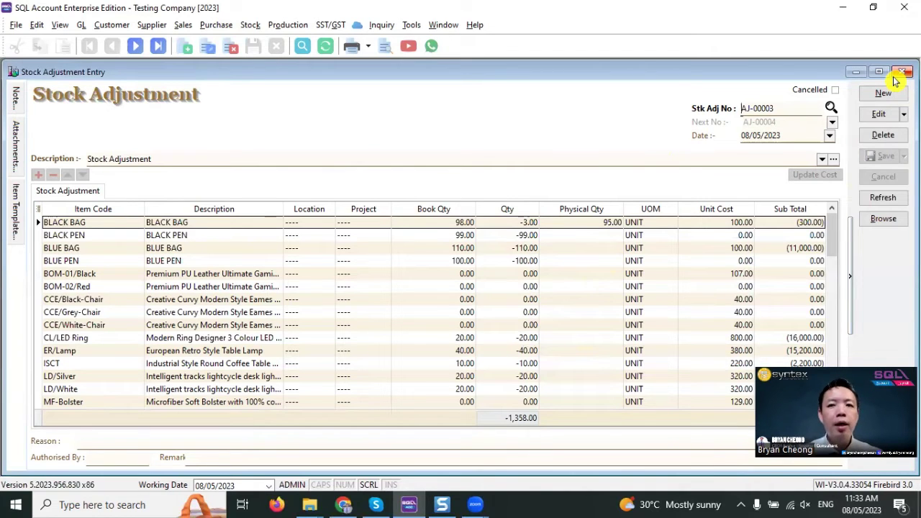
Step: Close the adjustment and worksheet, then preview the Stock Card for 01/05/2023 to 31/05/2023
left_click(903, 73)
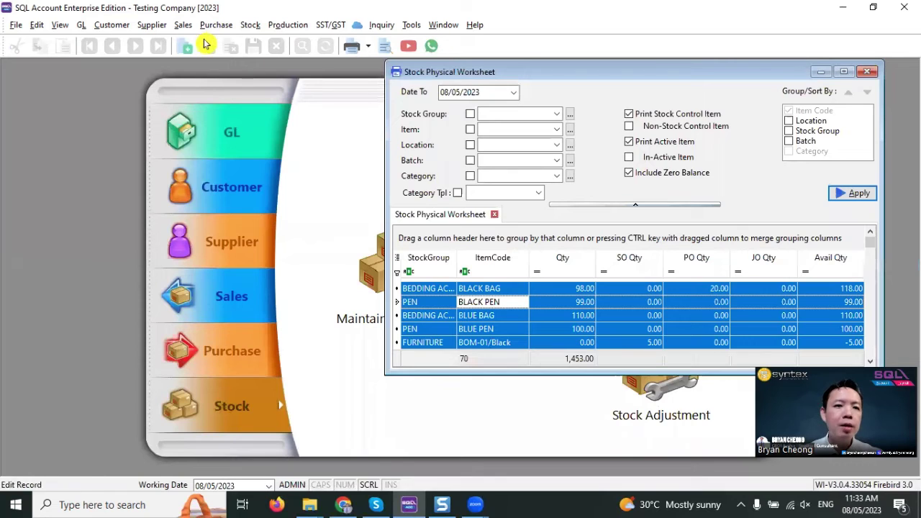
left_click(868, 75)
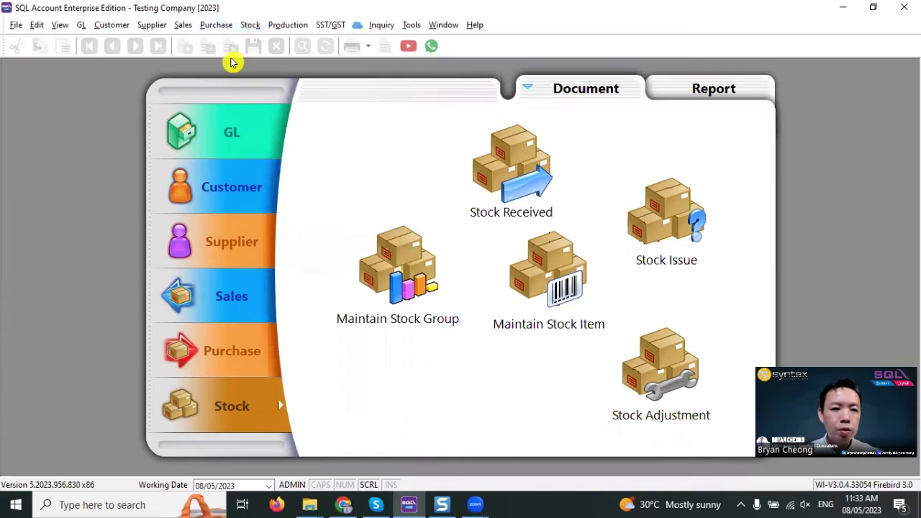
left_click(245, 26)
left_click(295, 294)
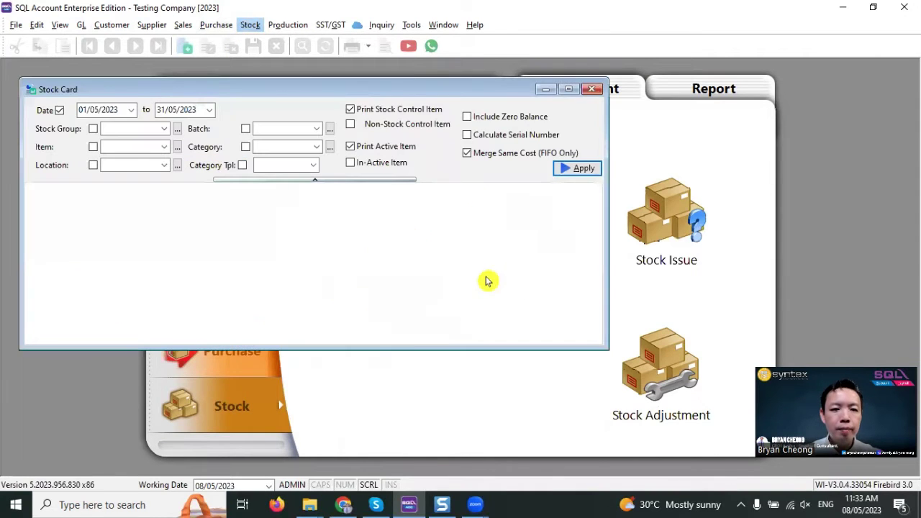
left_click(579, 169)
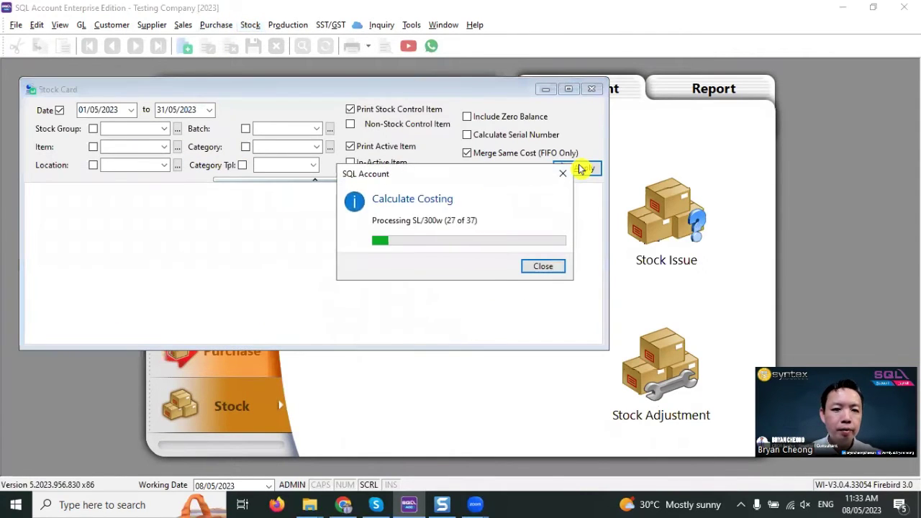
left_click(386, 46)
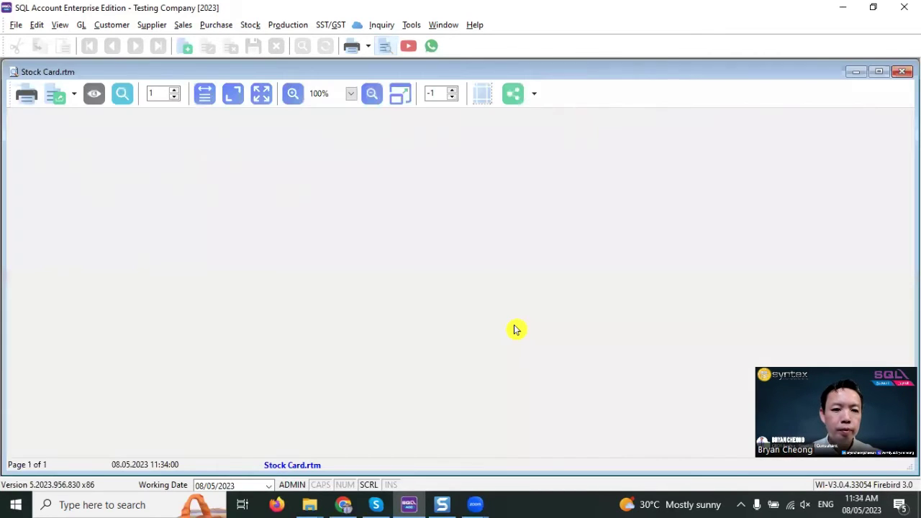
Step: Scroll the Stock Card to find AJ-00003, then jump to the last page's Grand Total
scroll(518, 288, "down", 1)
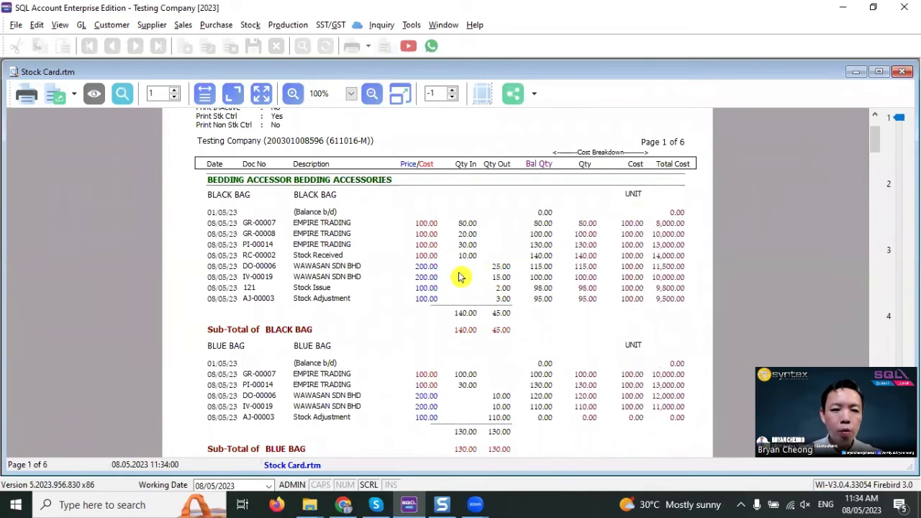
left_click_drag(874, 138, 861, 367)
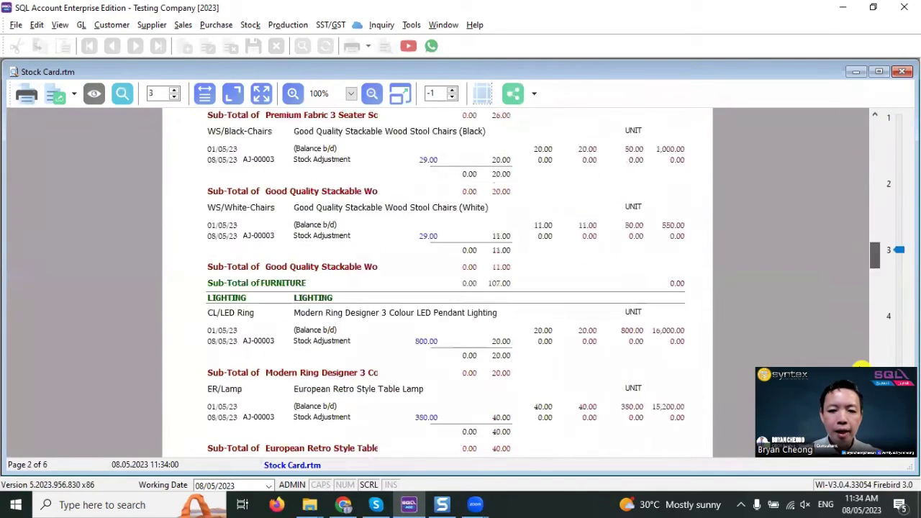
key("ctrl+Home")
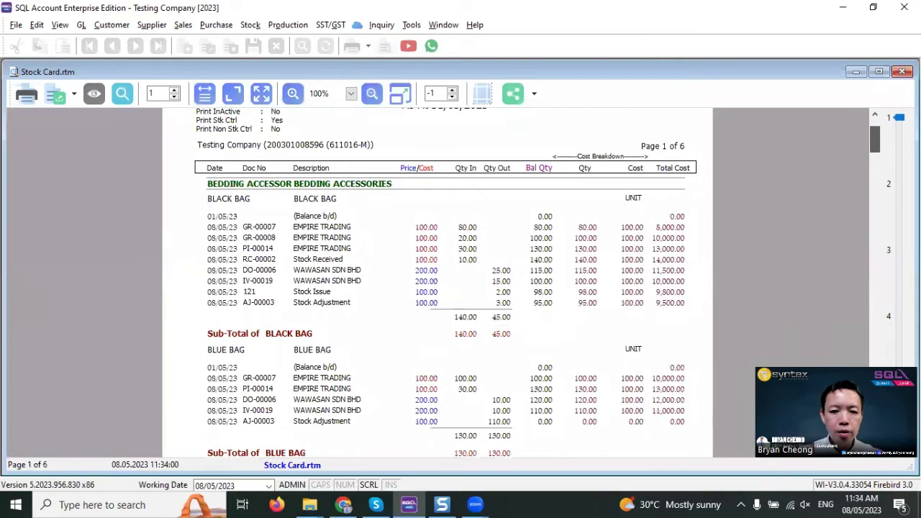
key("ctrl+End")
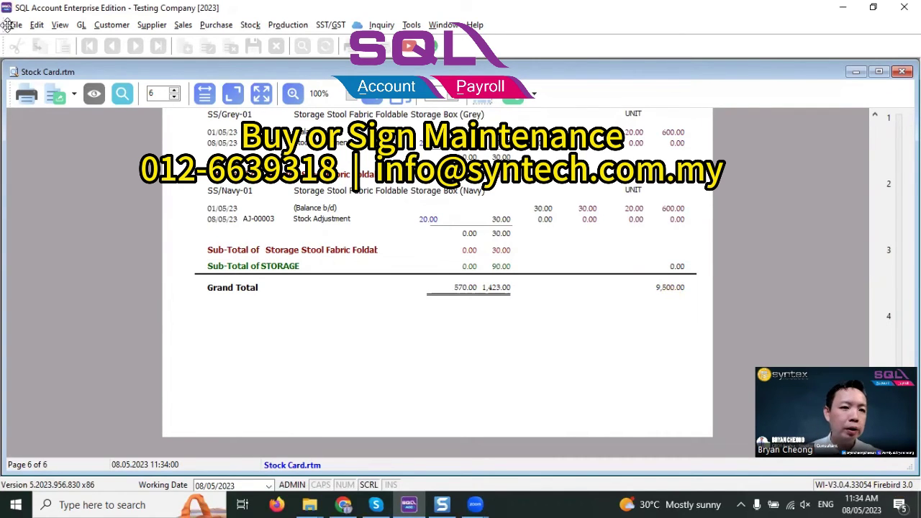
Step: Open the 600-000 record in Maintain Stock Value to see its 2023 monthly closing values
left_click(80, 26)
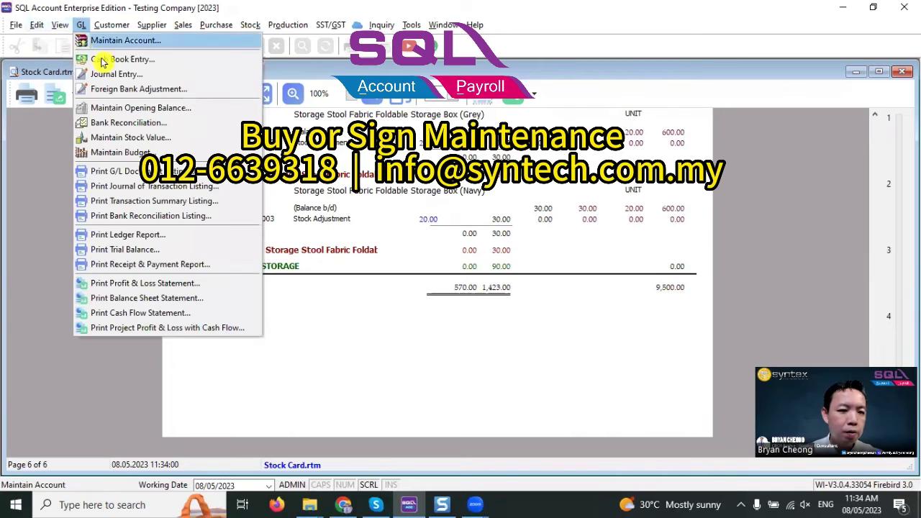
left_click(130, 138)
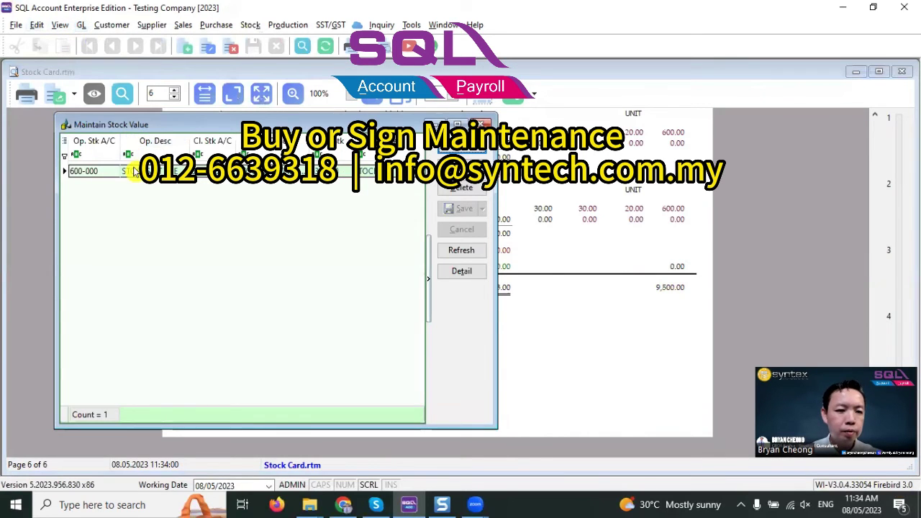
double_click(128, 170)
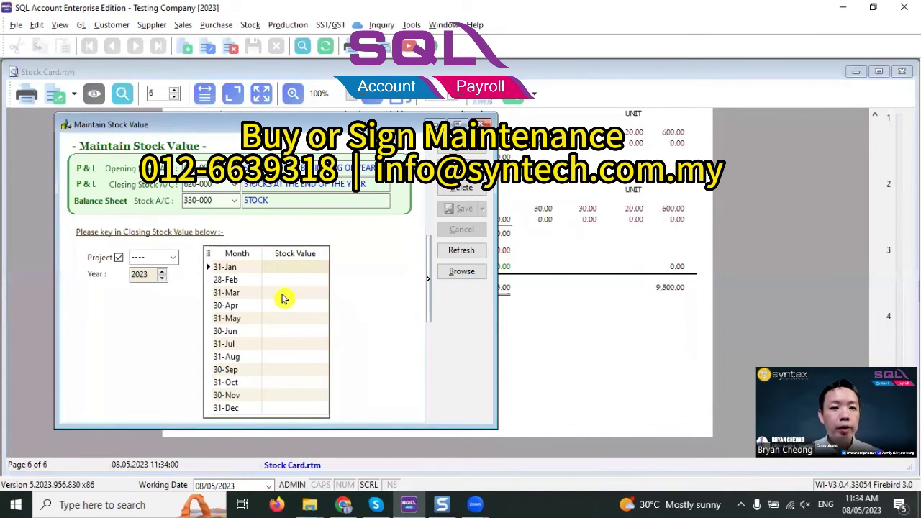